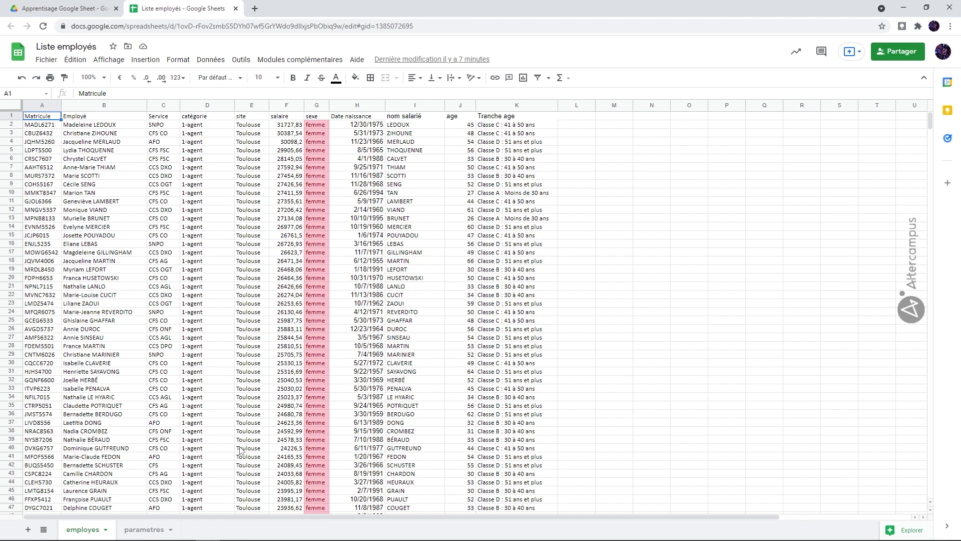
# Copy the web address of the Liste employés spreadsheet, then close that spreadsheet
pyautogui.click(153, 26)
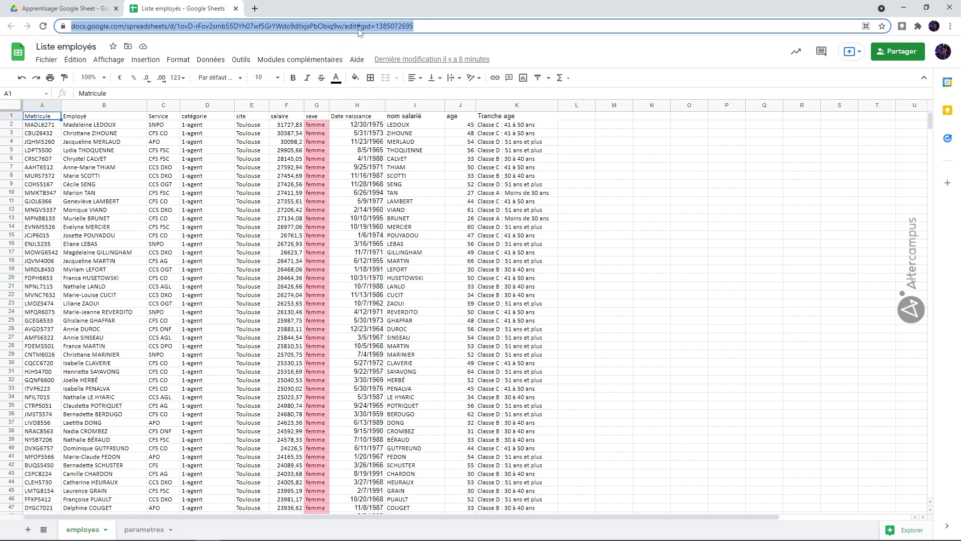
pyautogui.click(265, 168)
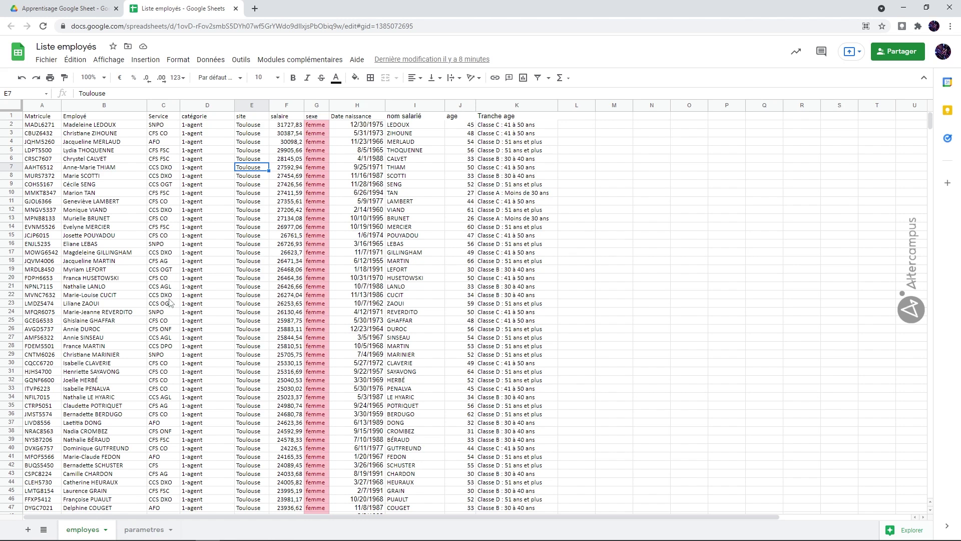
pyautogui.click(236, 9)
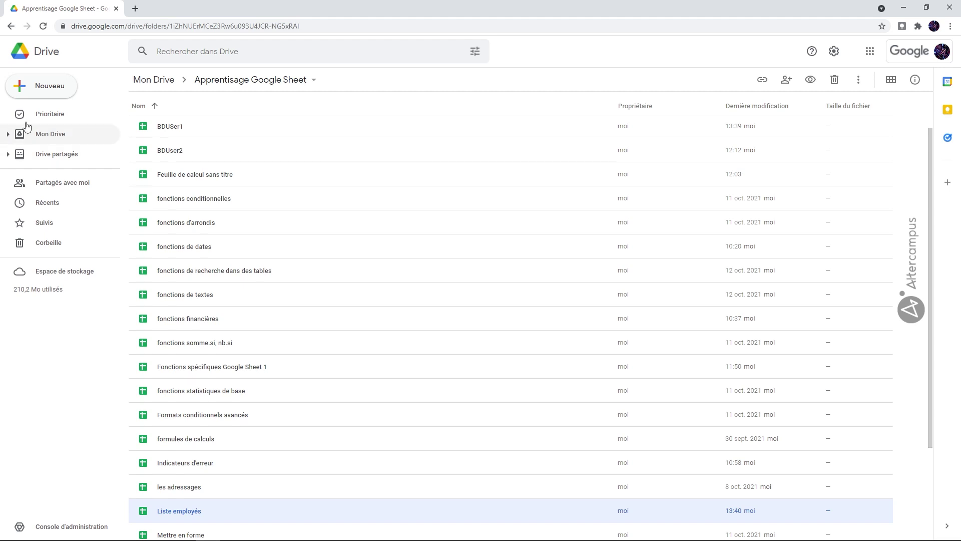
# Create a blank Google Sheets spreadsheet in the Apprentisage Google Sheet folder and set its zoom to 125%
pyautogui.click(44, 97)
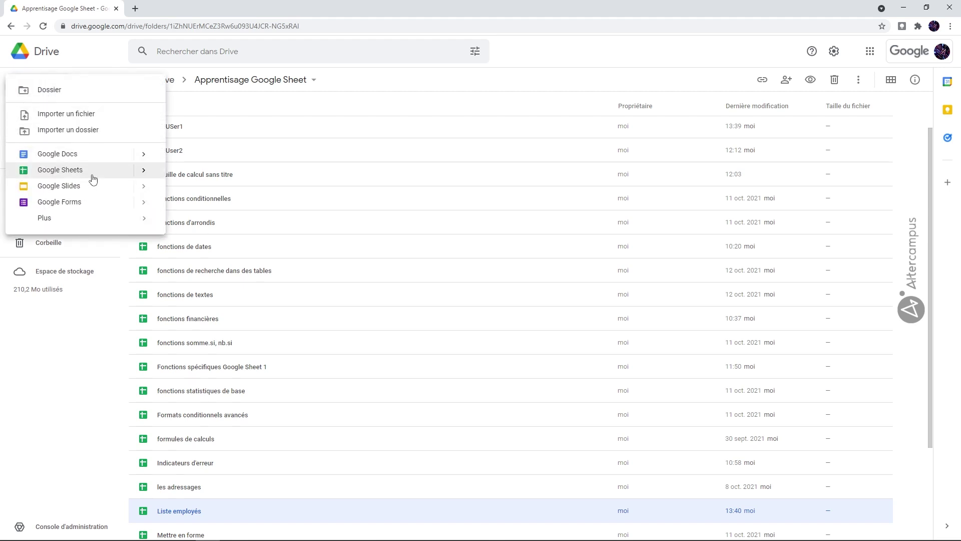
pyautogui.click(60, 170)
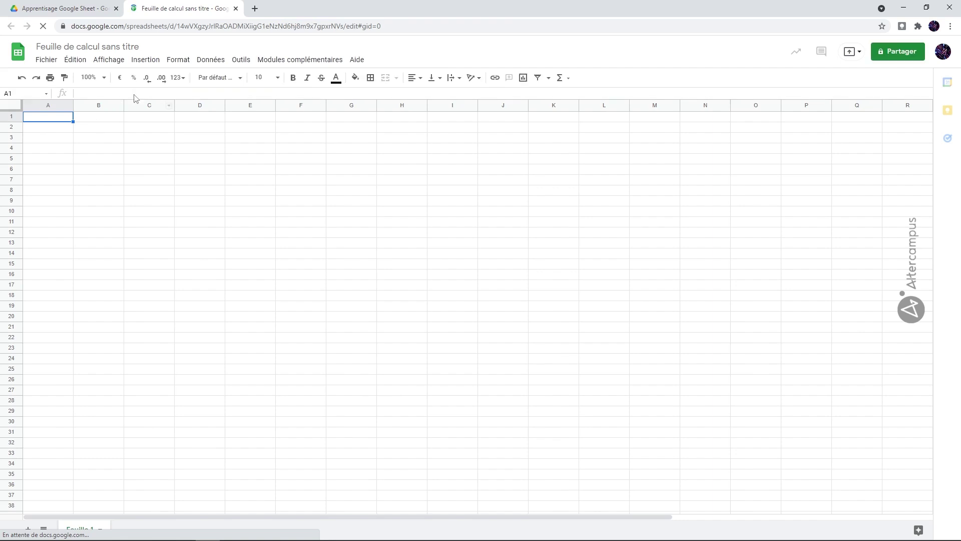
pyautogui.click(104, 79)
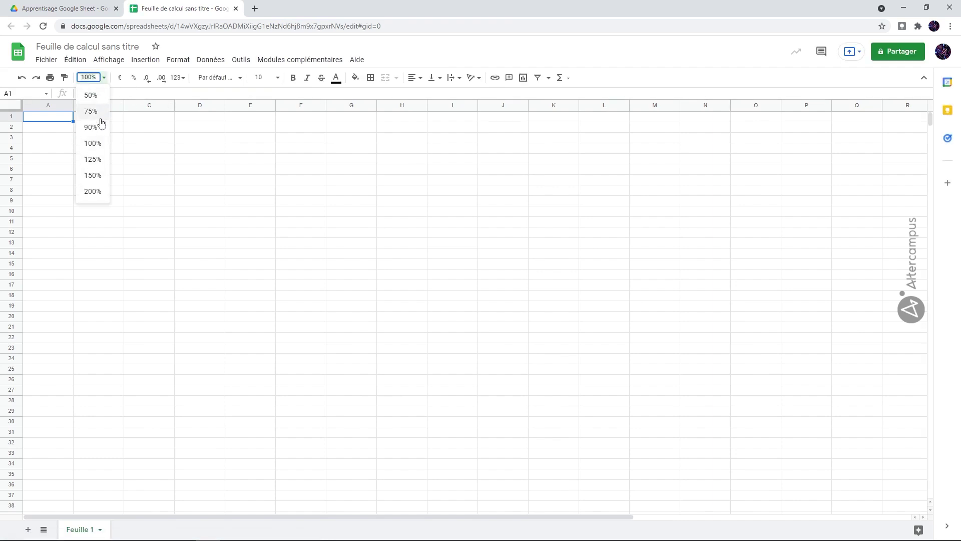
pyautogui.click(93, 159)
# Enter an IMPORTRANGE formula in cell A3 using the copied Liste employés address and the range "employes!F2"
pyautogui.click(69, 146)
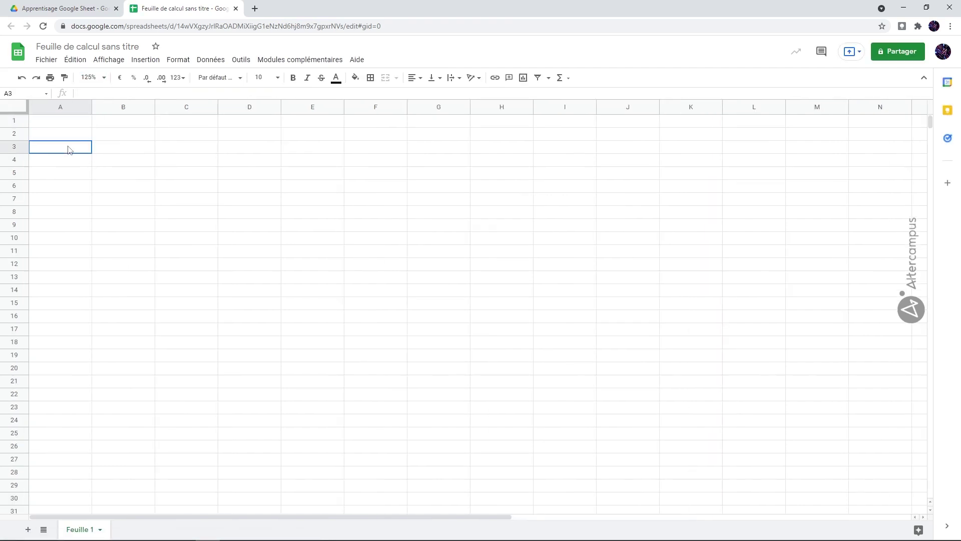
pyautogui.write('=')
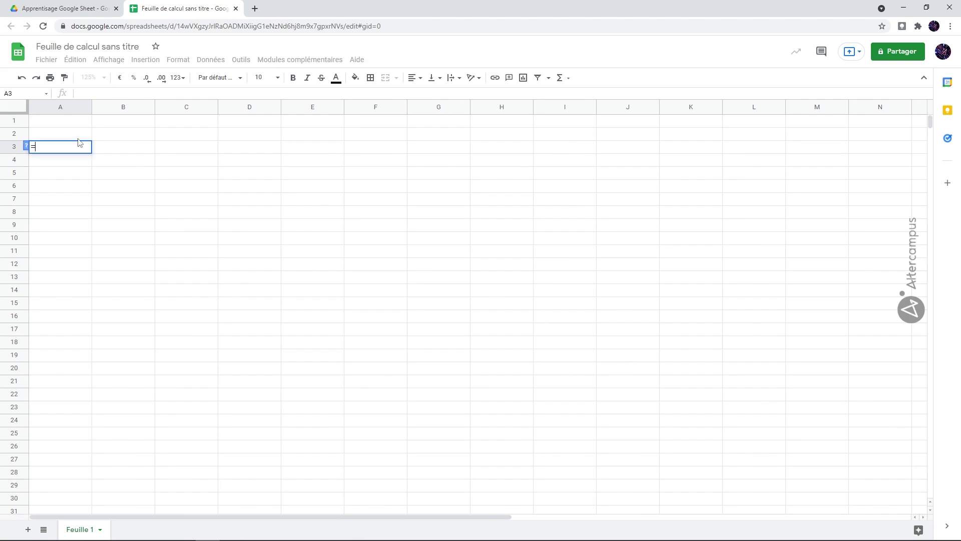
pyautogui.write('impor')
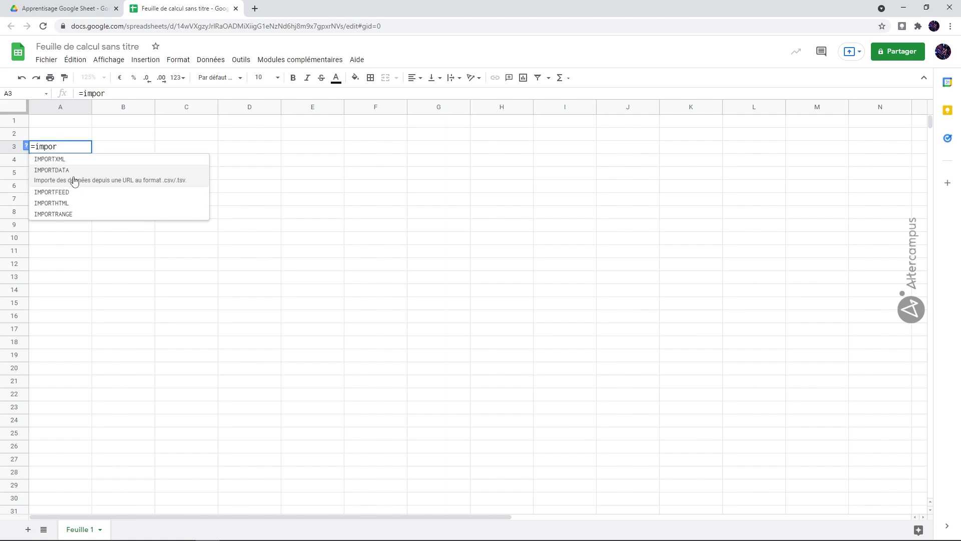
pyautogui.click(80, 214)
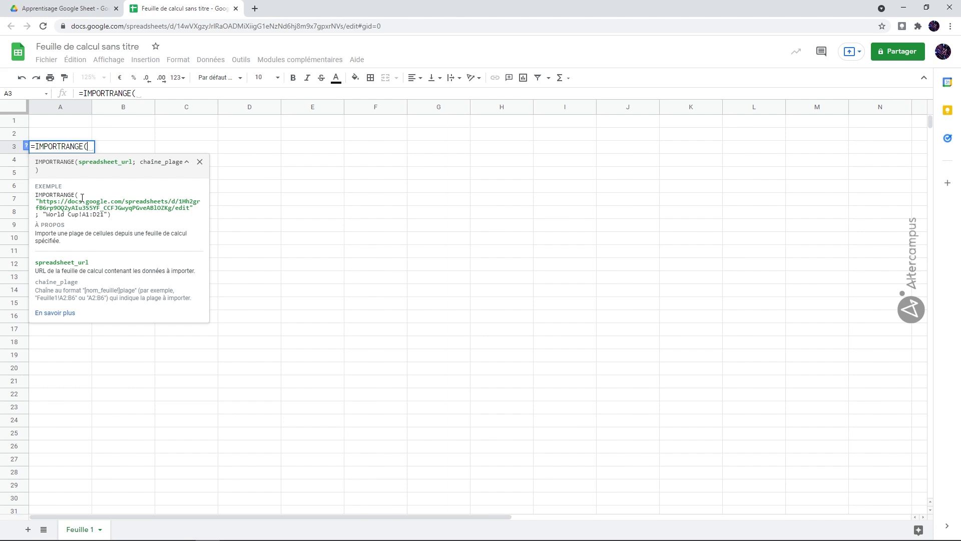
pyautogui.write('"')
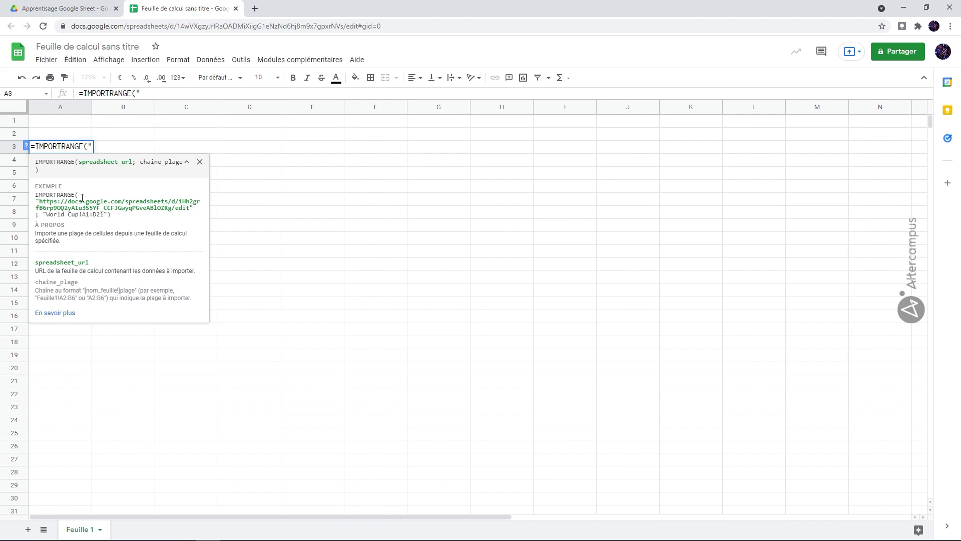
pyautogui.hotkey('ctrl', 'v')
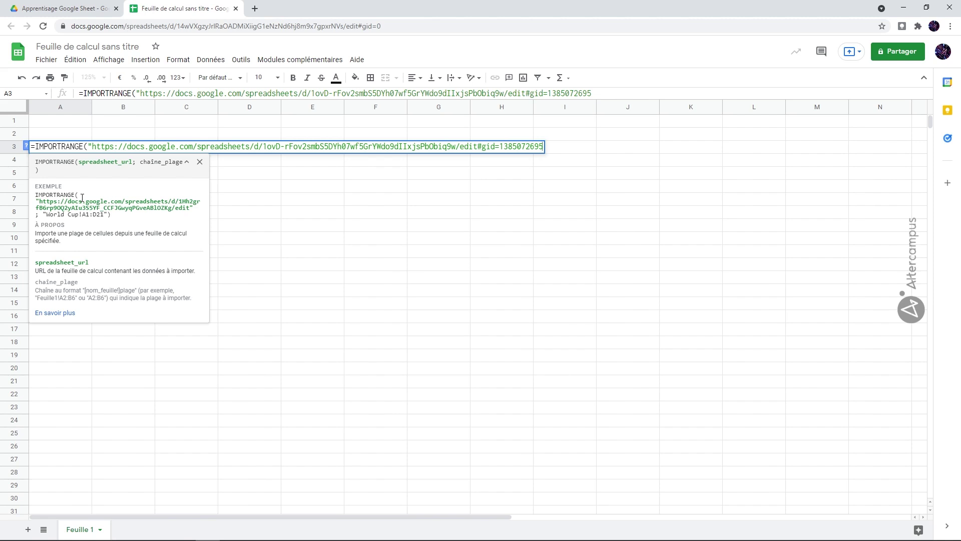
pyautogui.write('";')
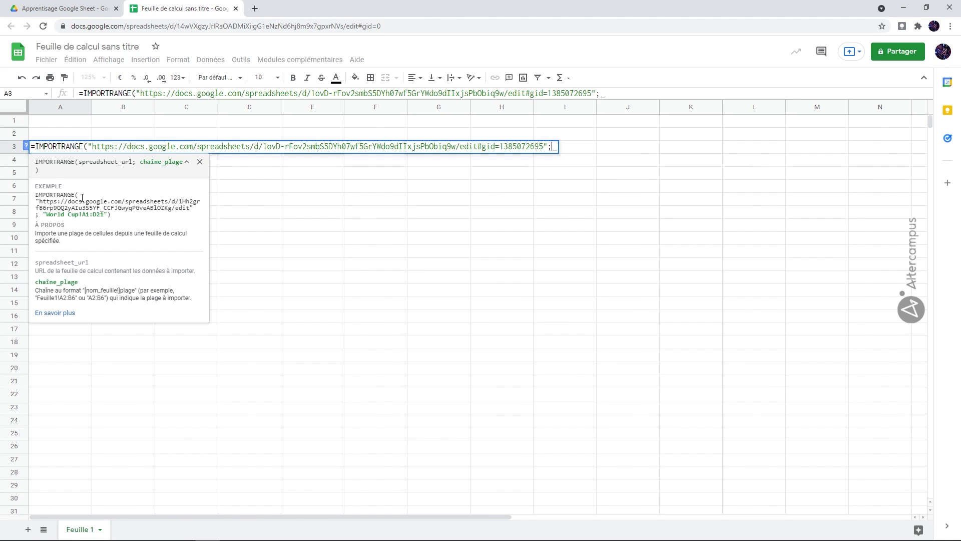
pyautogui.write('"employes')
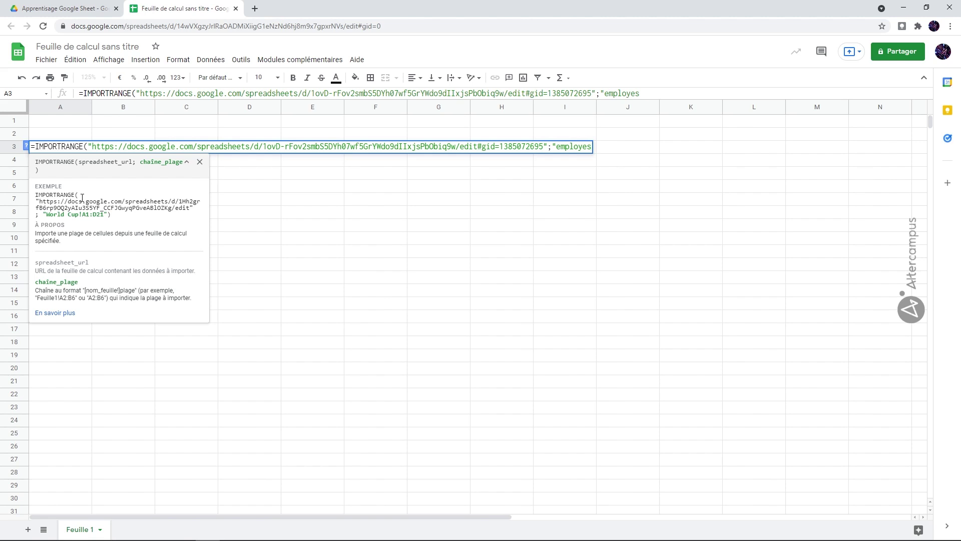
pyautogui.write('!')
pyautogui.write('F2')
pyautogui.write('")')
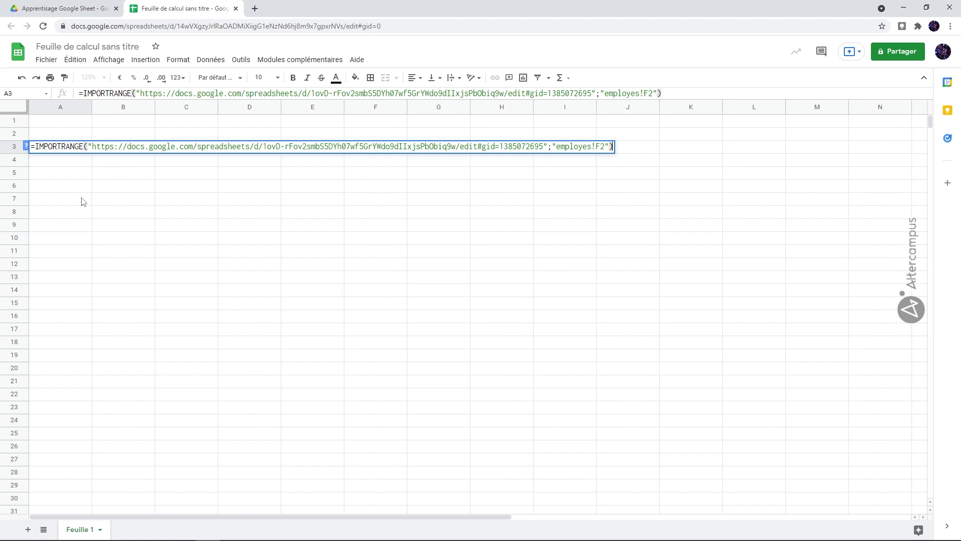
pyautogui.press('Return')
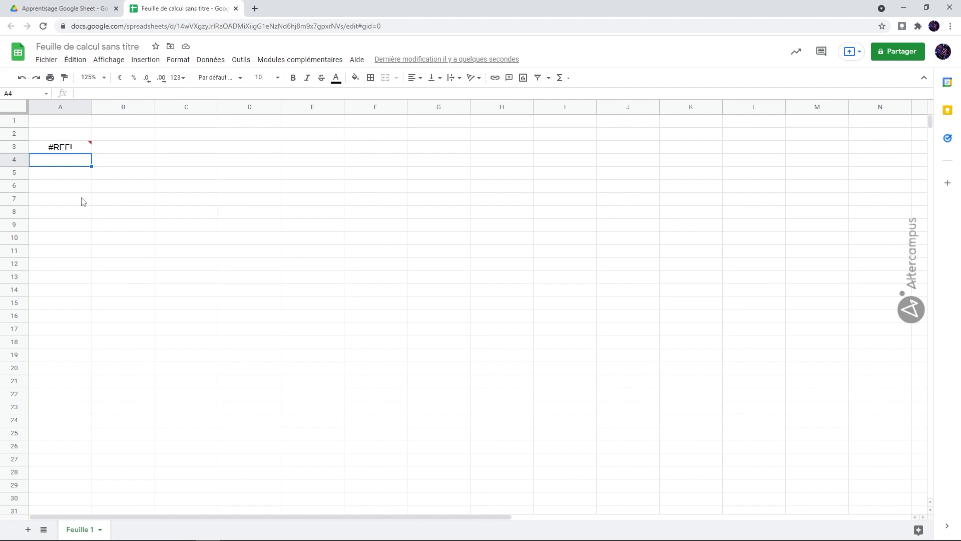
# Authorize the import in cell A3 to access the linked Liste employés spreadsheet, and select that cell to view its formula
pyautogui.moveTo(75, 150)
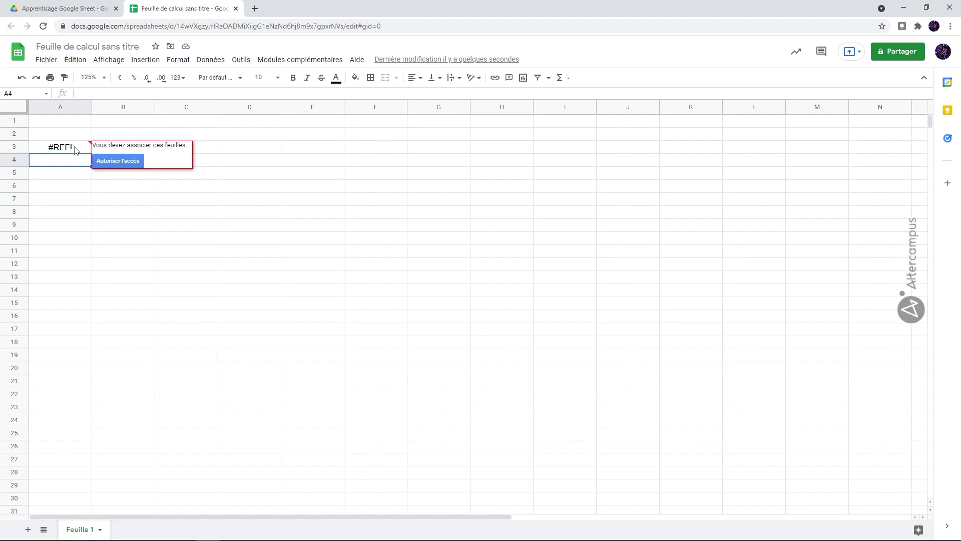
pyautogui.click(111, 161)
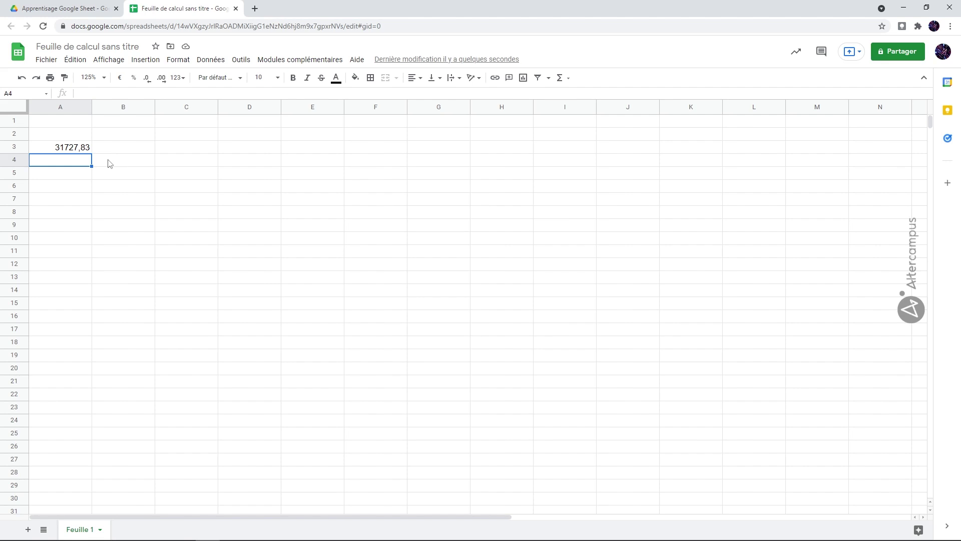
pyautogui.click(78, 150)
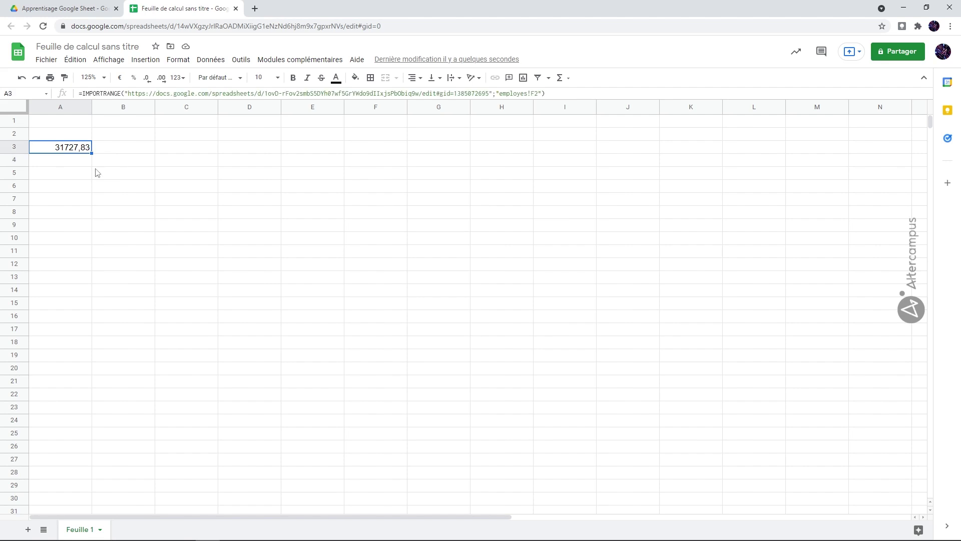
# Reopen Liste employés from Drive, set the salary in cell F2 to 35000, and return to the untitled spreadsheet to check the import
pyautogui.click(82, 7)
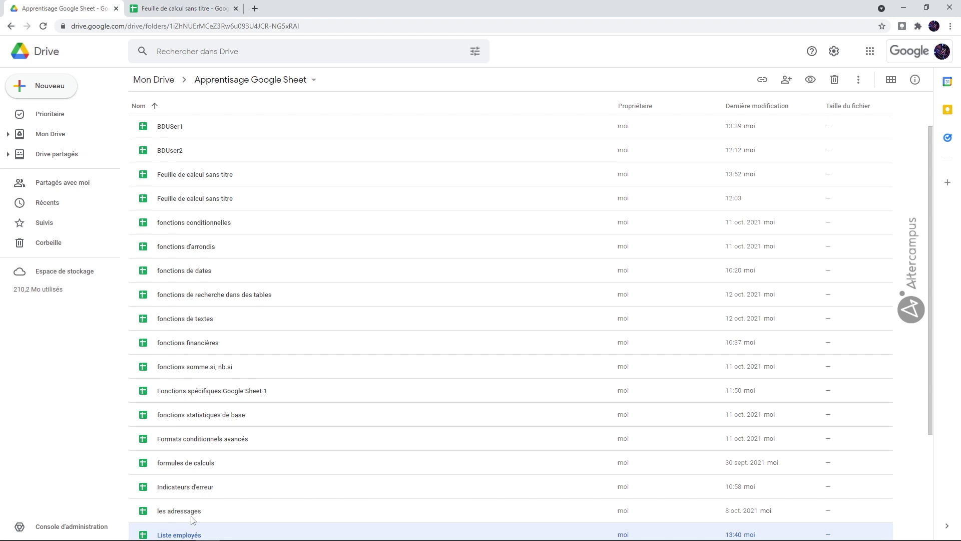
pyautogui.doubleClick(185, 535)
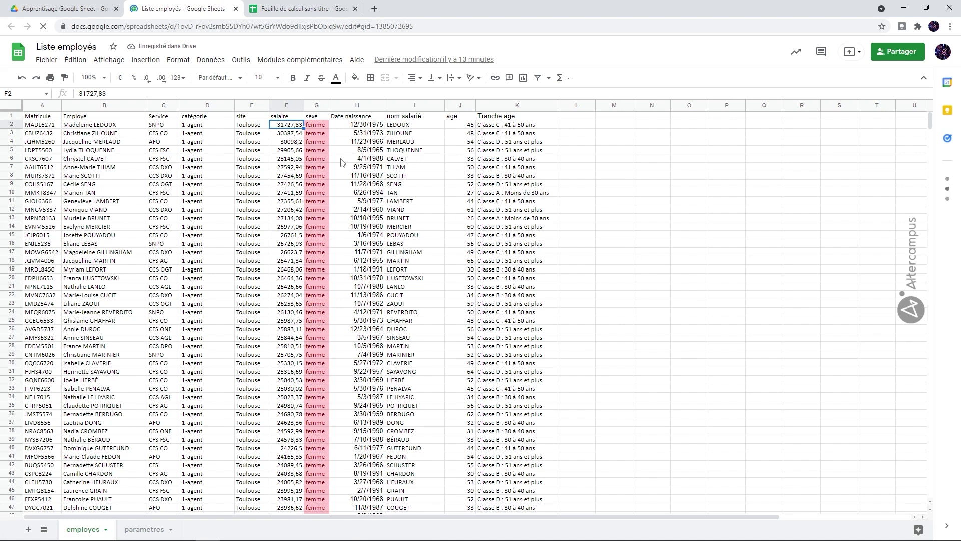
pyautogui.write('35000')
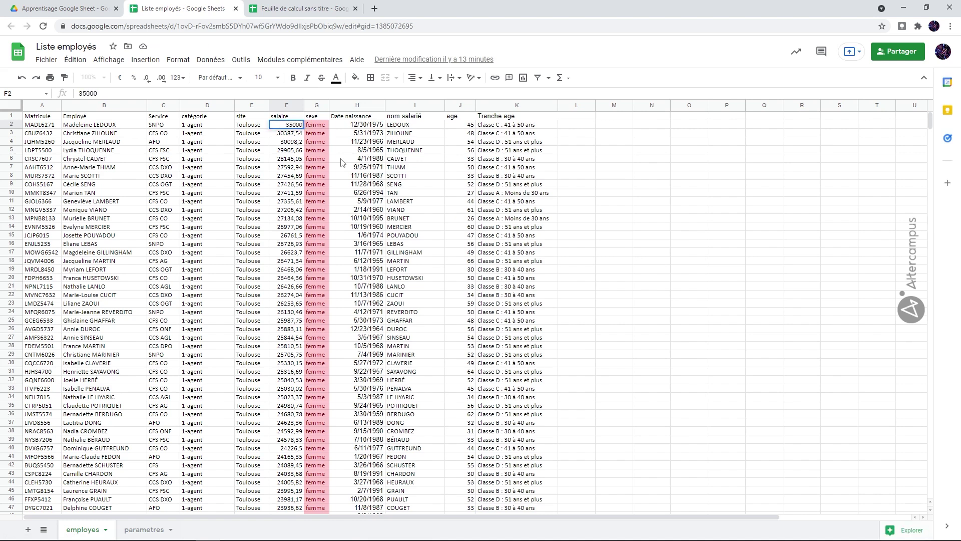
pyautogui.press('Return')
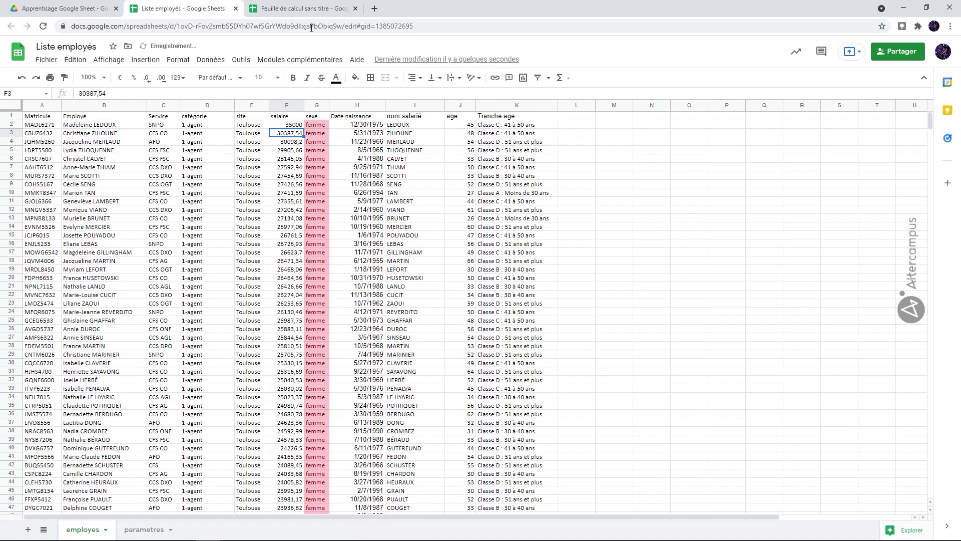
pyautogui.click(313, 14)
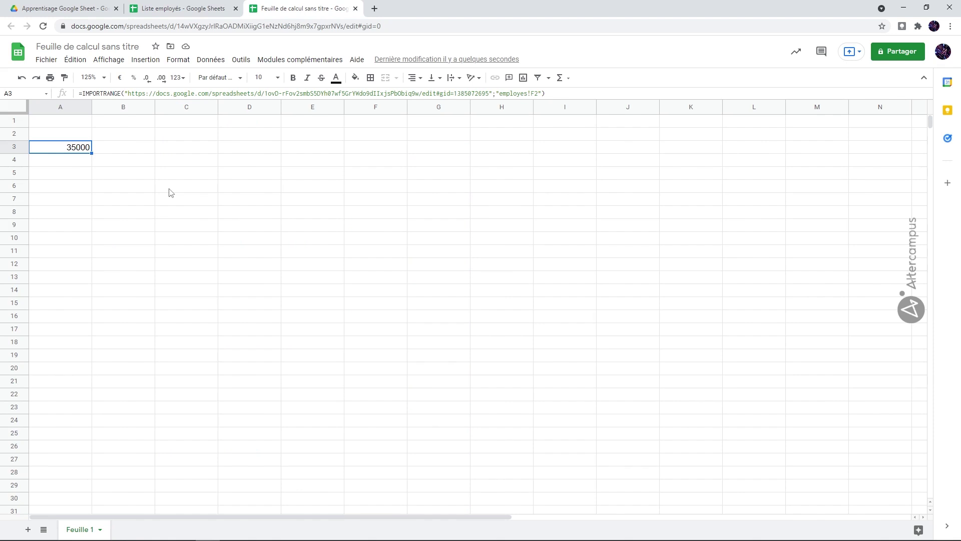
# Check where the employee table ends in Liste employés and enter an IMPORTRANGE formula in cell A6 with its copied address and range "employes!A1:K286"
pyautogui.click(69, 186)
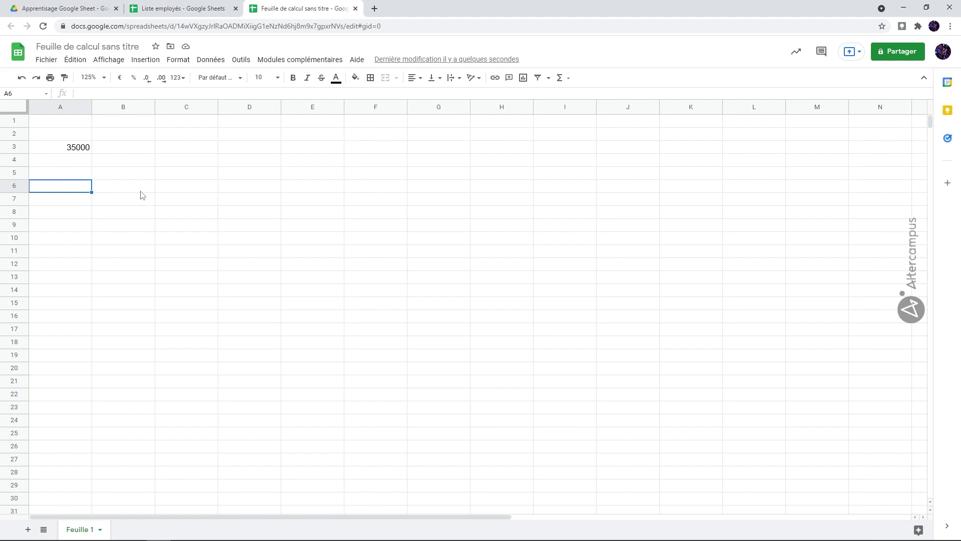
pyautogui.click(171, 10)
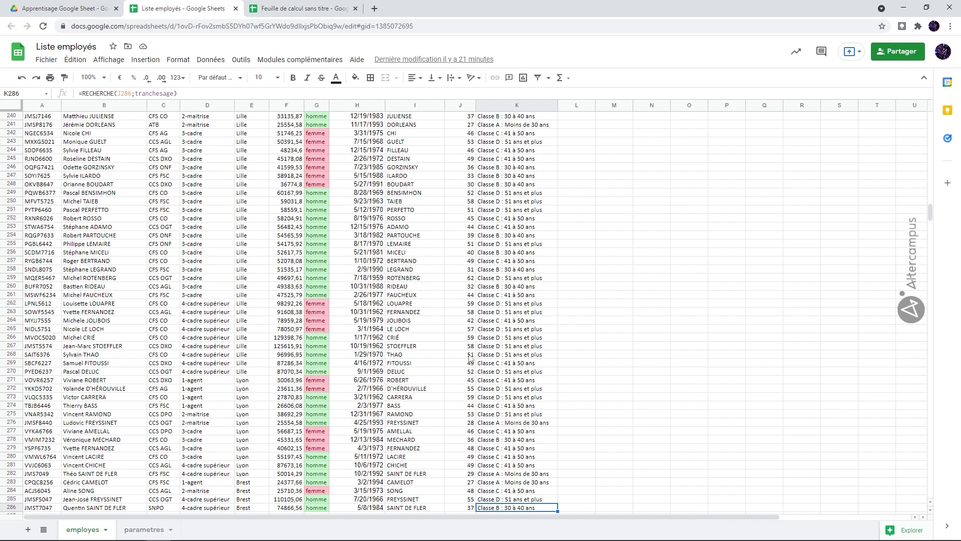
pyautogui.click(280, 8)
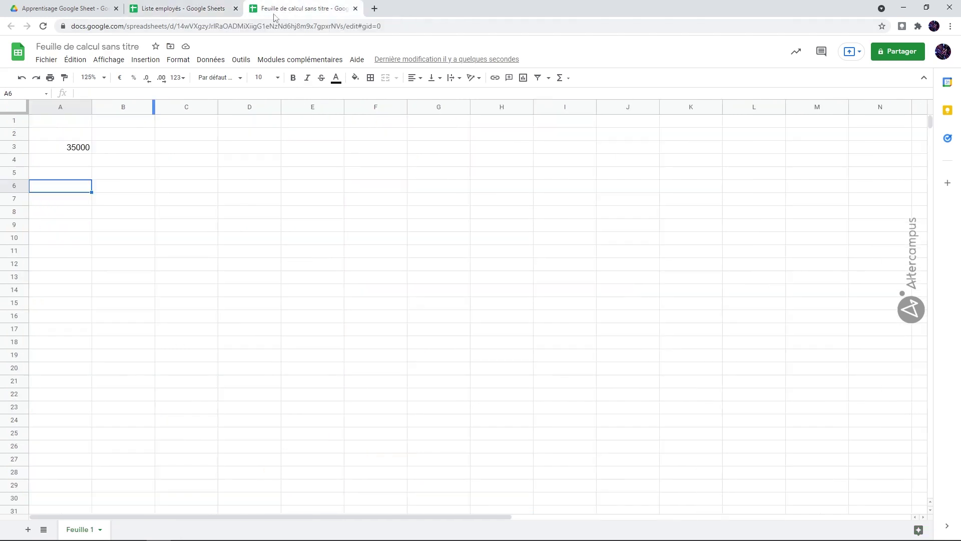
pyautogui.write('=')
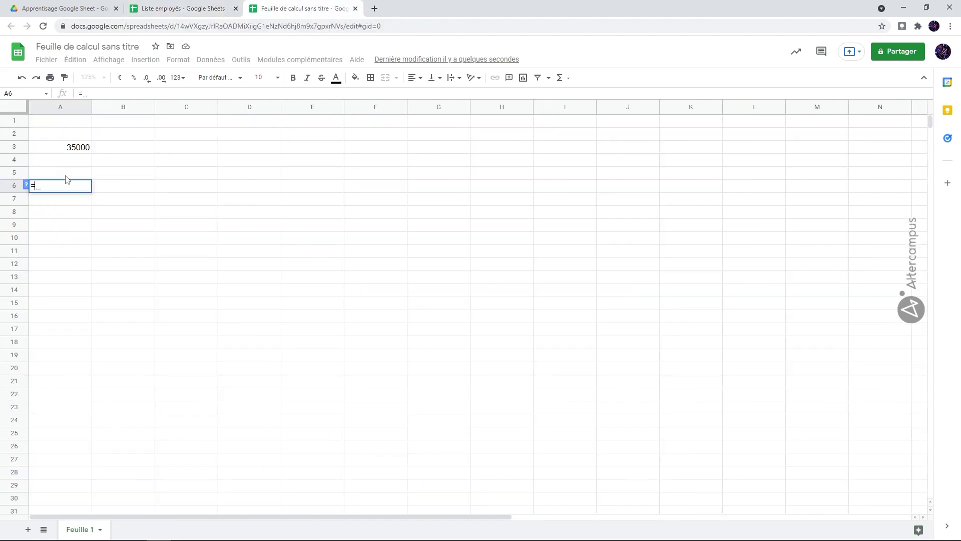
pyautogui.write('import')
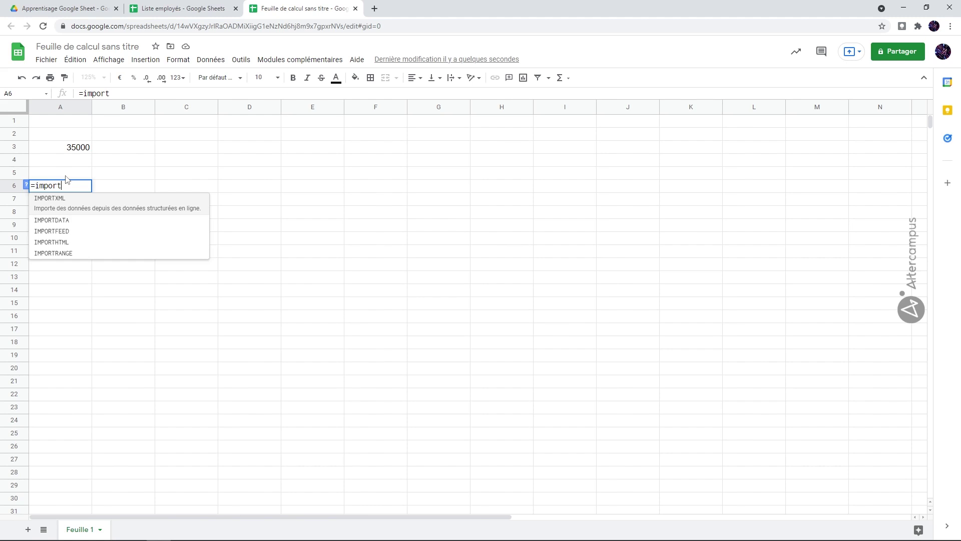
pyautogui.write('range("')
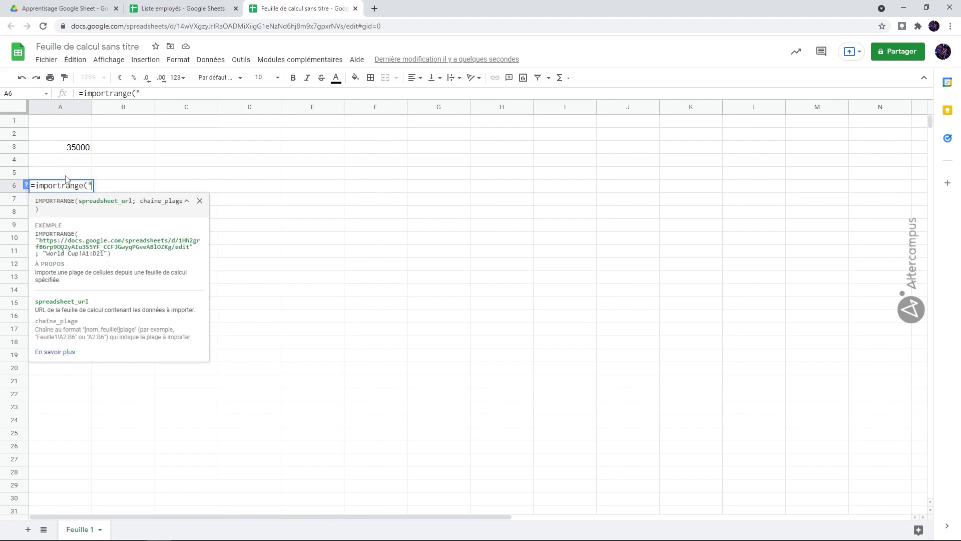
pyautogui.hotkey('ctrl', 'v')
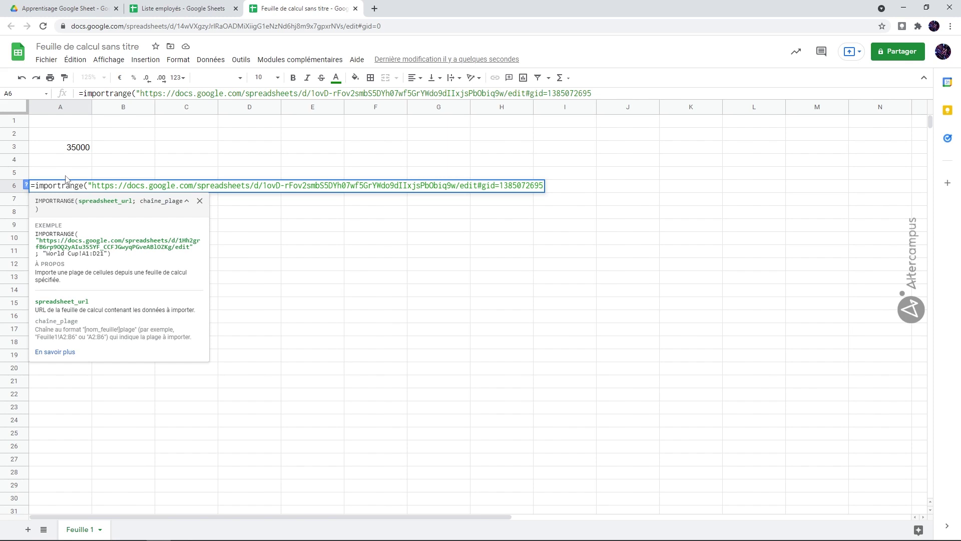
pyautogui.write('"')
pyautogui.write(';"em')
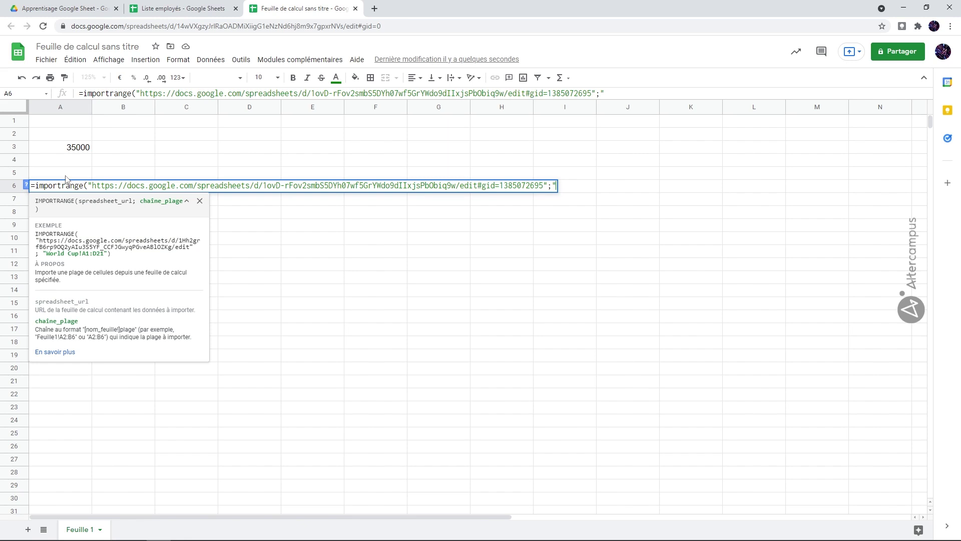
pyautogui.write('ployes')
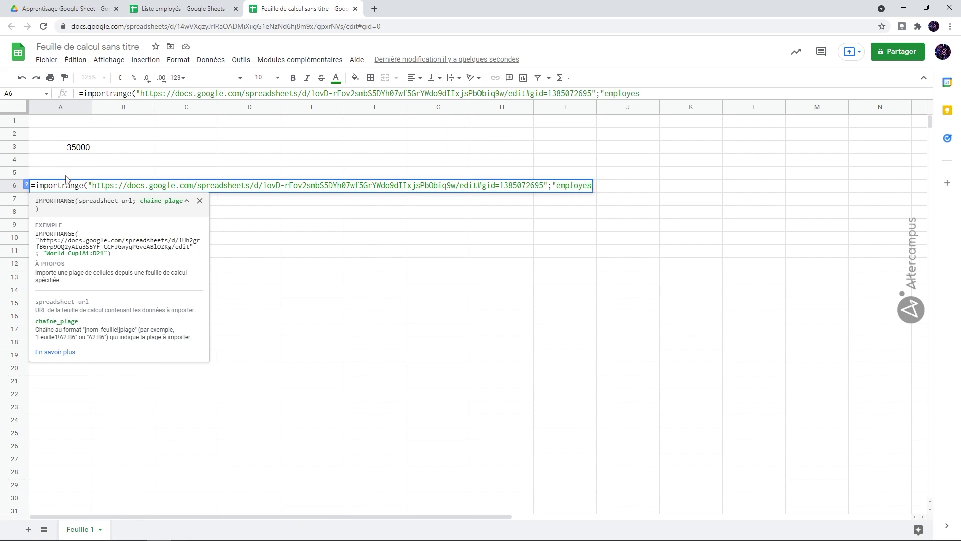
pyautogui.write('!A1:K286')
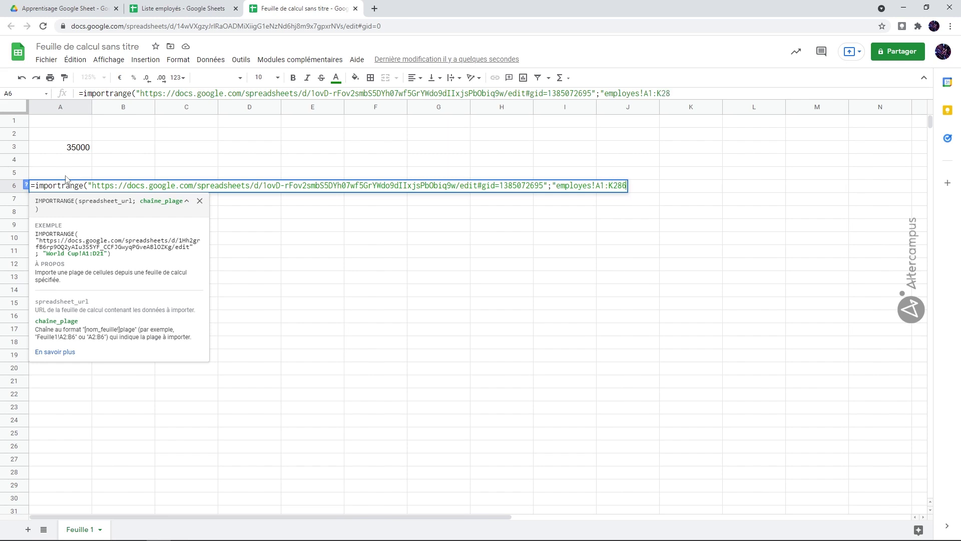
pyautogui.write('")')
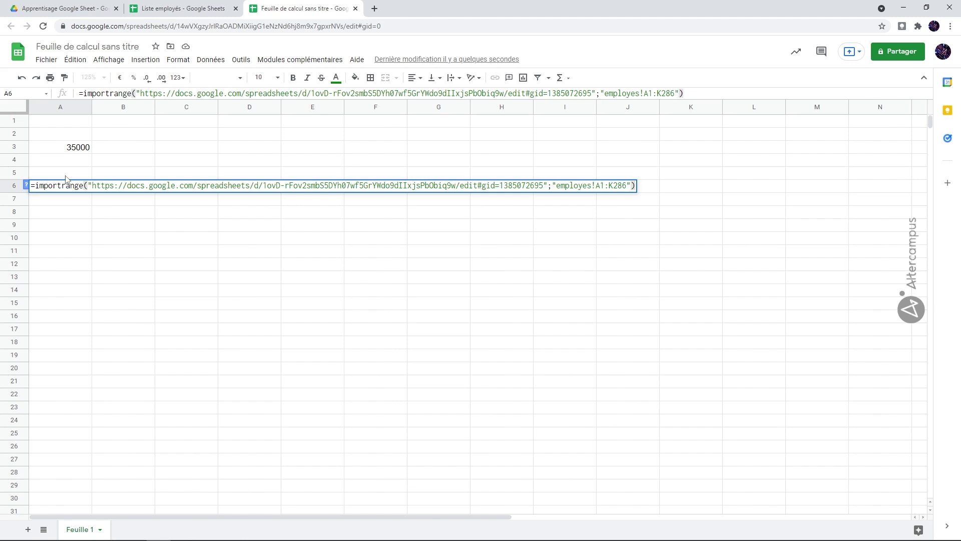
pyautogui.press('Return')
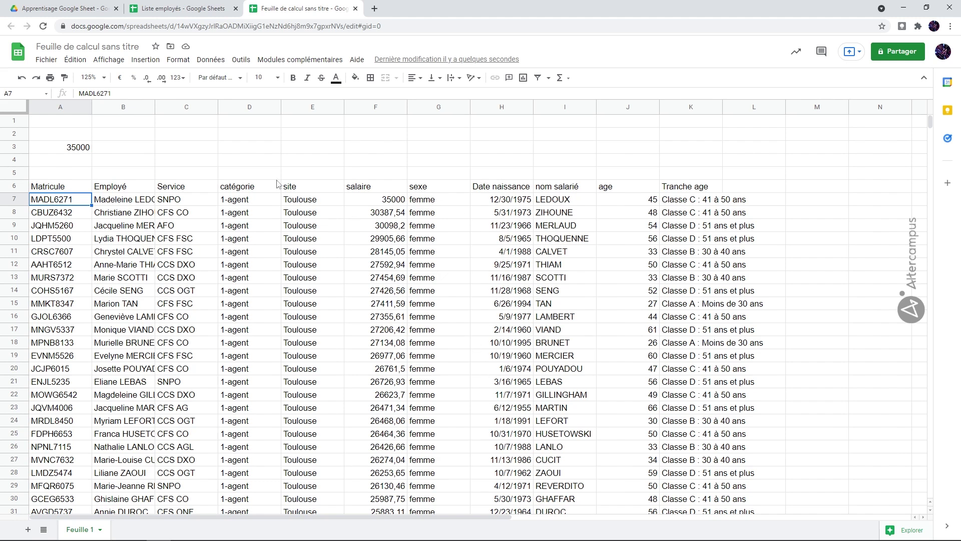
# Fit column B to the employee names and widen column K so the age brackets fit
pyautogui.doubleClick(154, 105)
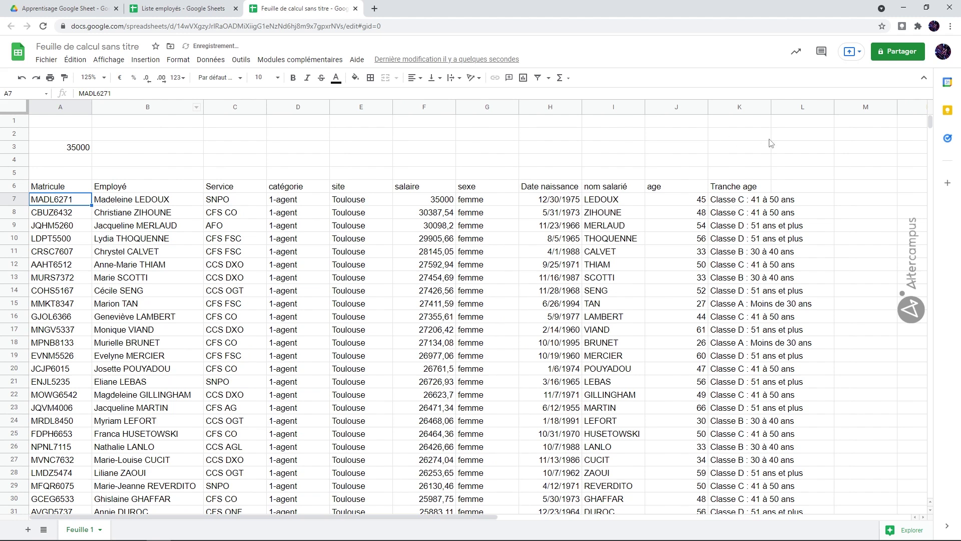
pyautogui.moveTo(771, 107); pyautogui.dragTo(826, 125)
# Change the range in the A6 IMPORTRANGE formula to the whole columns "employes!A:K" and look through the imported table
pyautogui.click(66, 186)
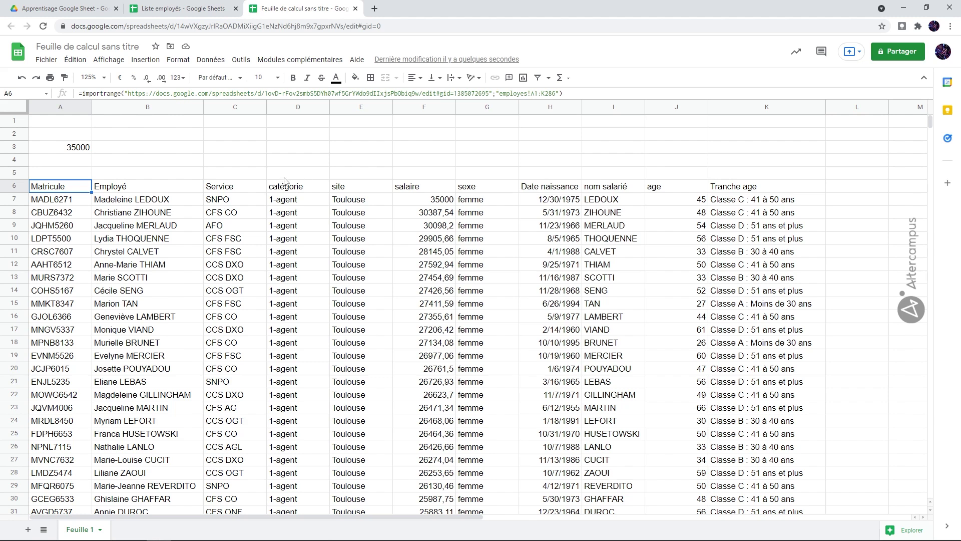
pyautogui.doubleClick(74, 186)
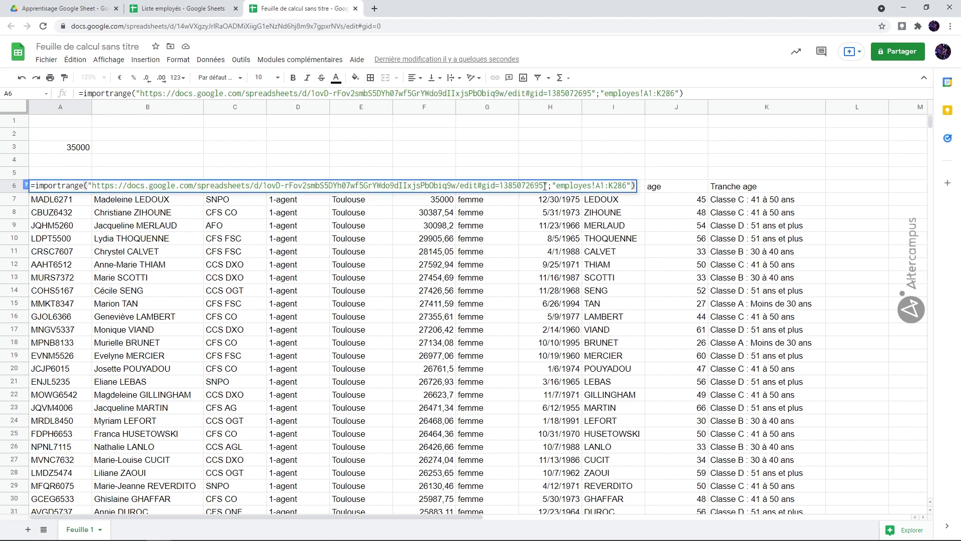
pyautogui.moveTo(600, 186); pyautogui.dragTo(605, 186)
pyautogui.press('BackSpace')
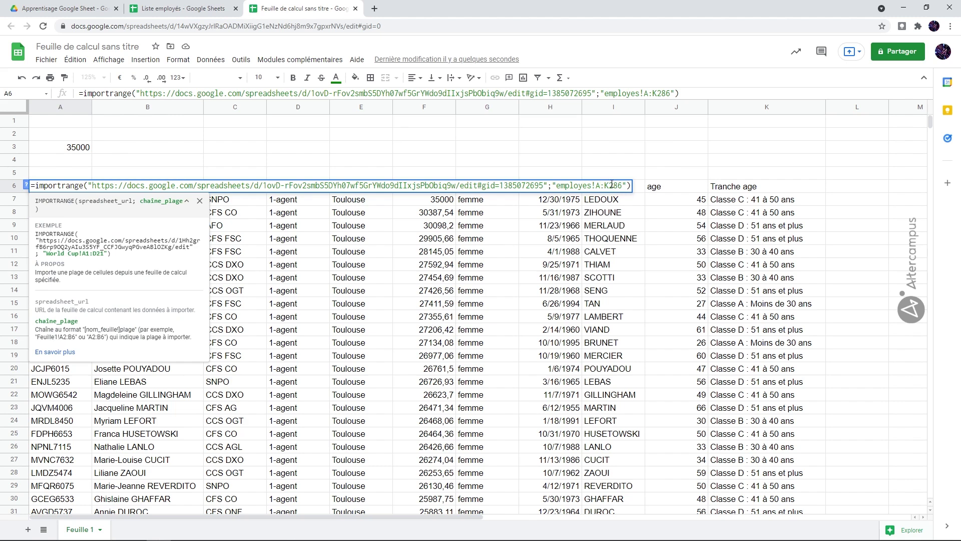
pyautogui.moveTo(610, 185); pyautogui.dragTo(622, 186)
pyautogui.press('BackSpace')
pyautogui.press('Return')
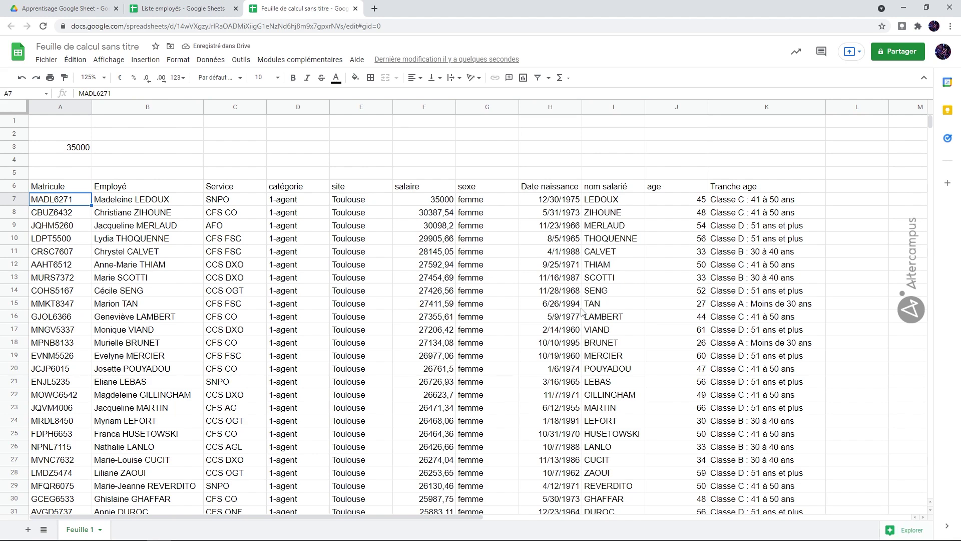
pyautogui.scroll(-10, 490, 321)
pyautogui.scroll(-20, 490, 321)
pyautogui.scroll(20, 489, 320)
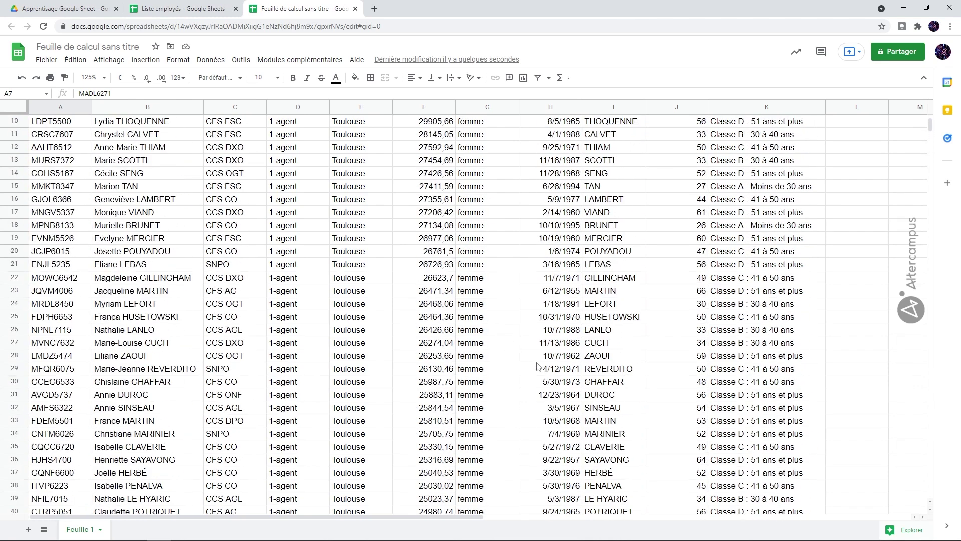
pyautogui.scroll(5, 537, 366)
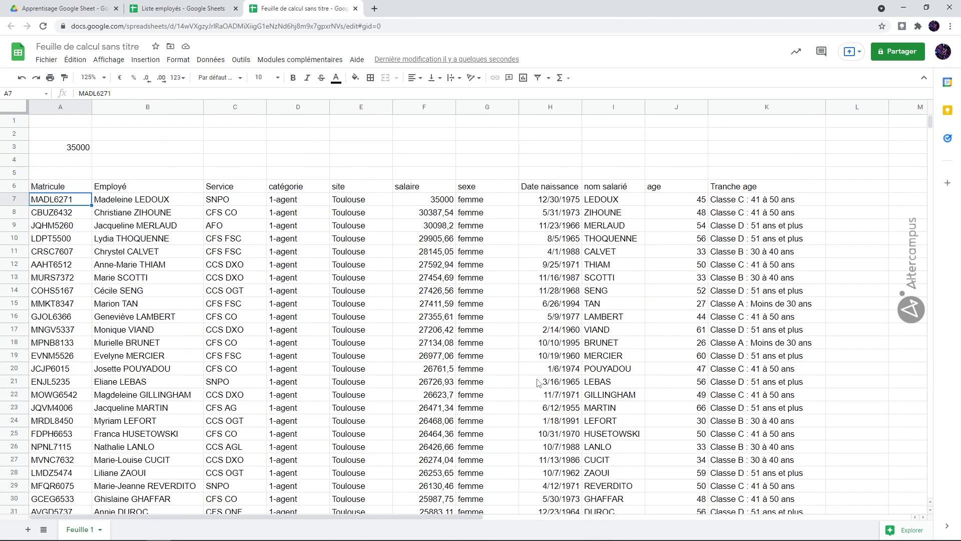